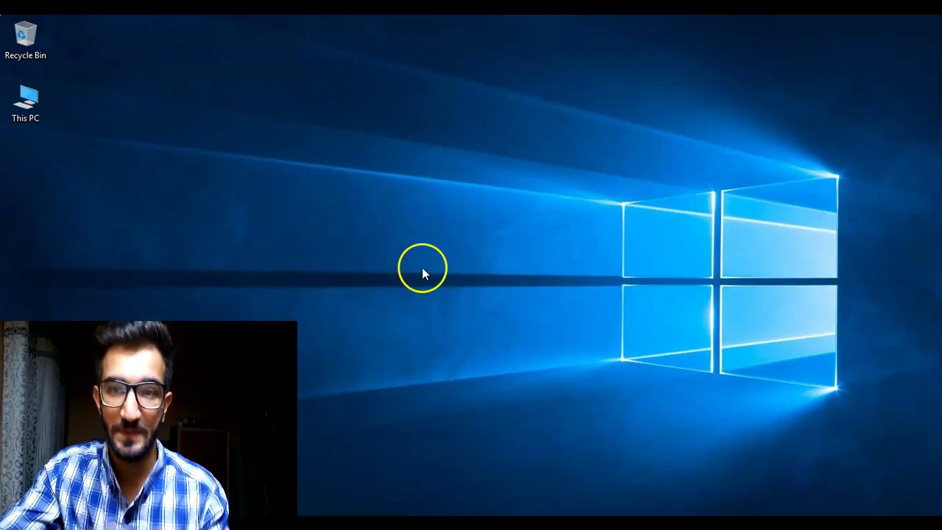
- View the properties of This PC full screen to check Windows edition, hardware and activation status, and minimize the window
right_click(27, 104)
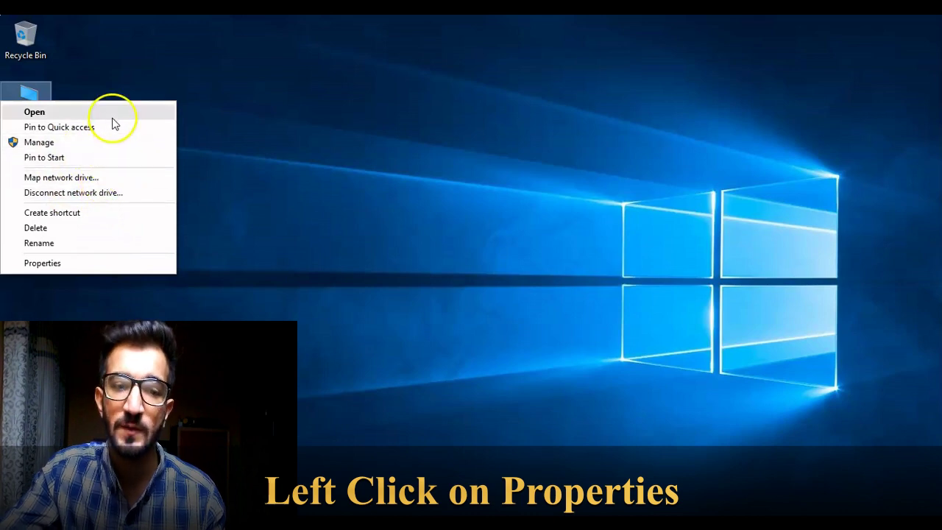
left_click(63, 269)
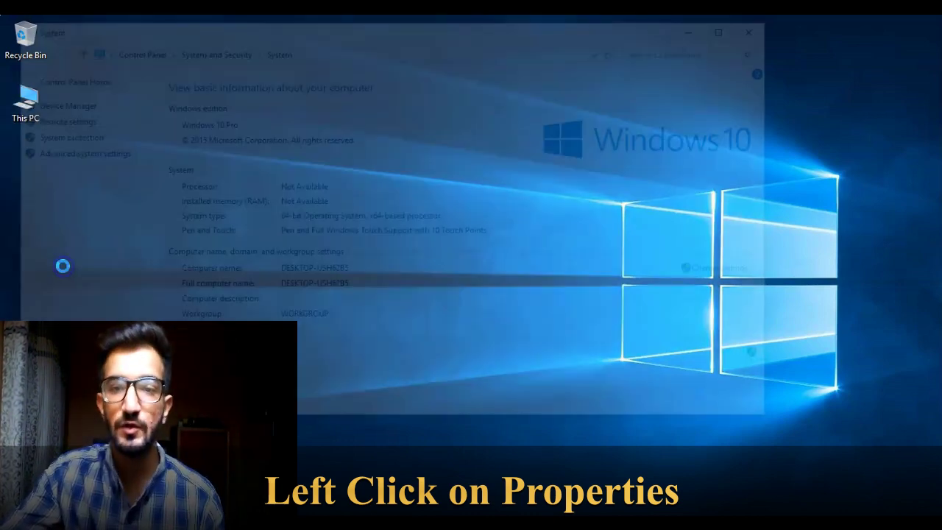
left_click_drag(397, 24, 486, 65)
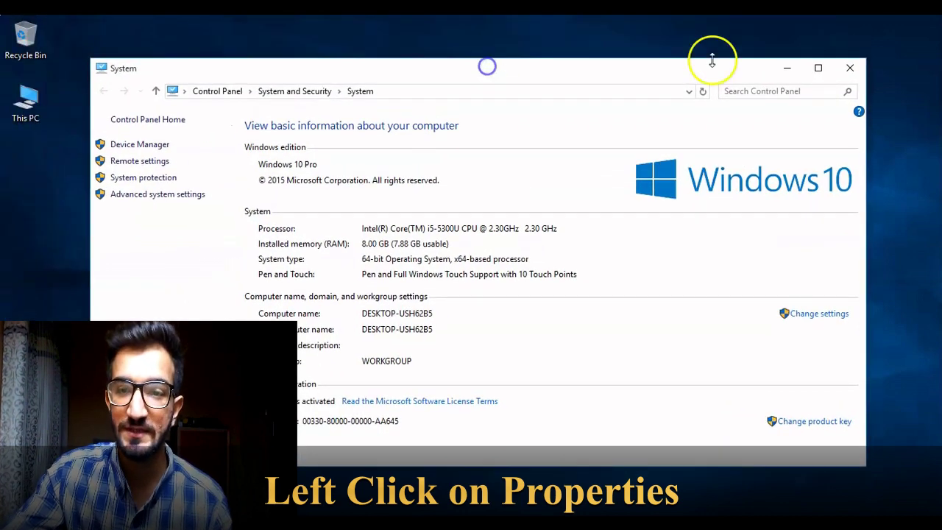
left_click(810, 66)
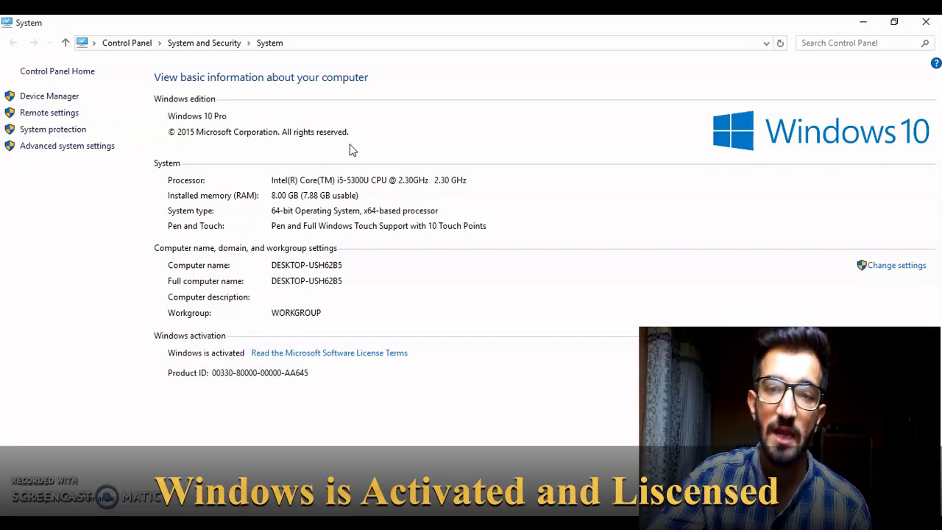
left_click(225, 356)
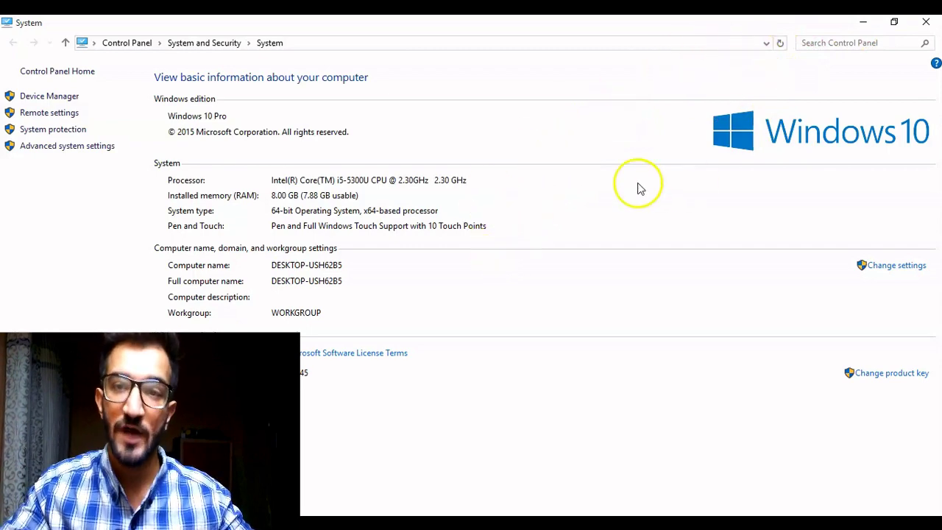
left_click(857, 23)
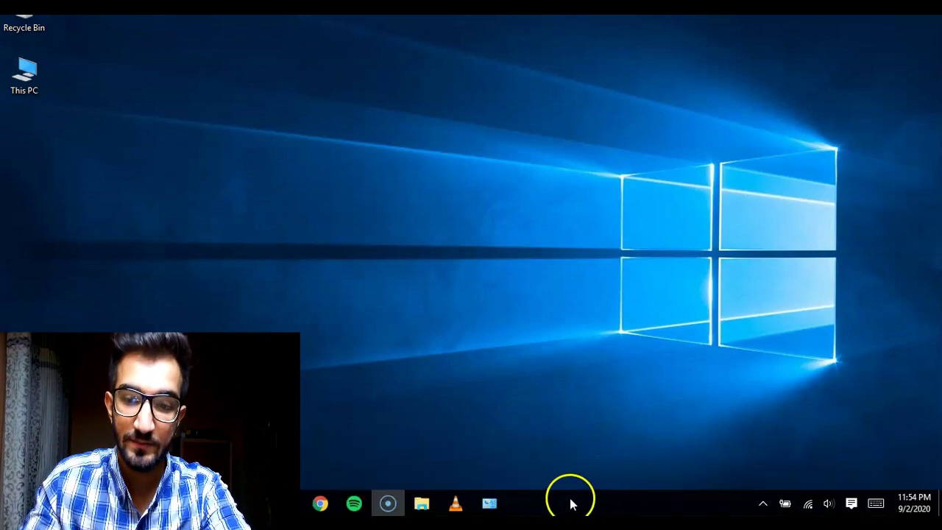
- Open Task Manager full screen and display the CPU performance details
right_click(571, 503)
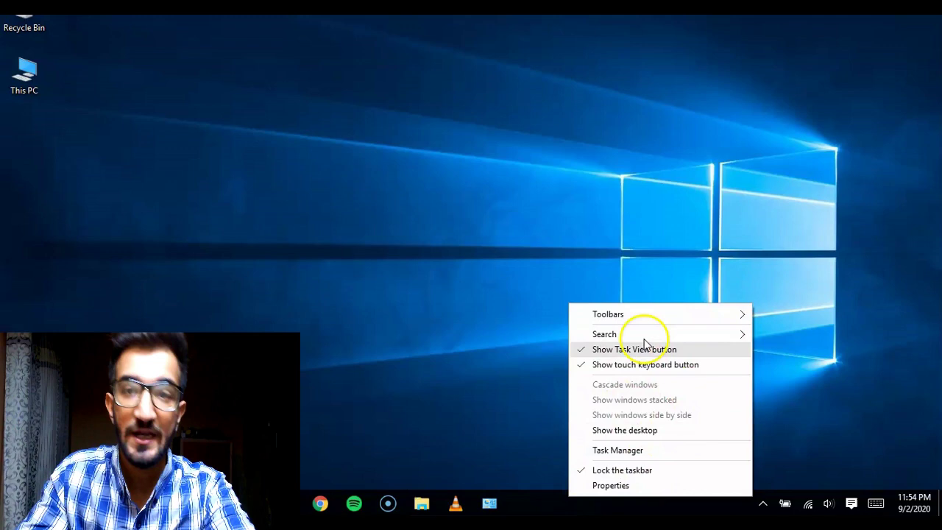
left_click(665, 450)
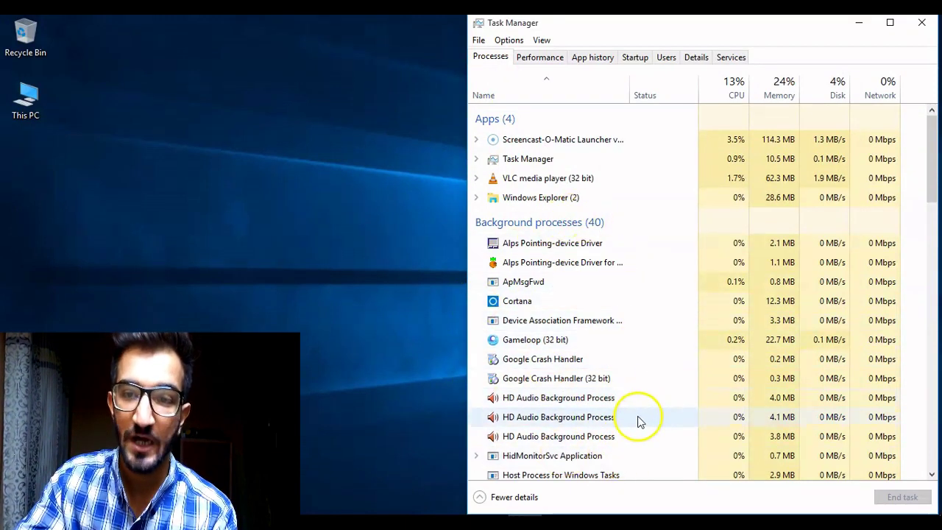
left_click(544, 58)
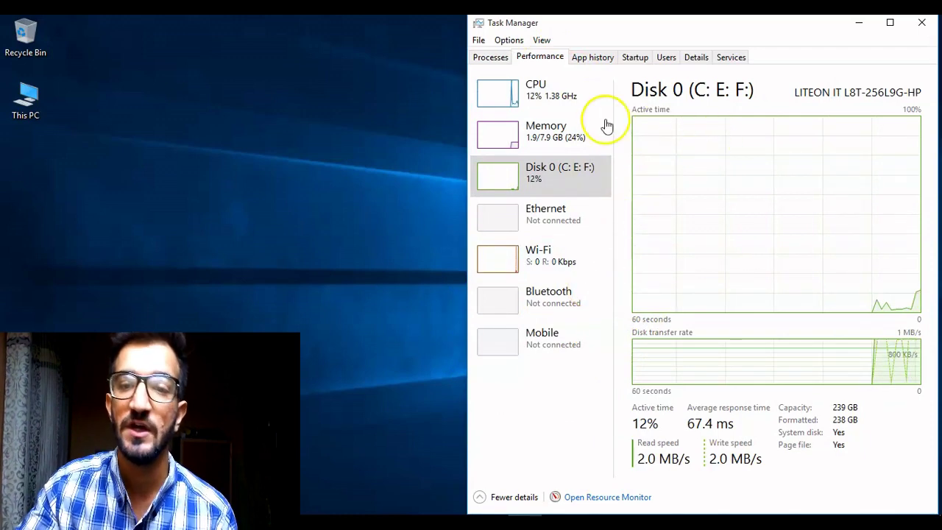
left_click(889, 23)
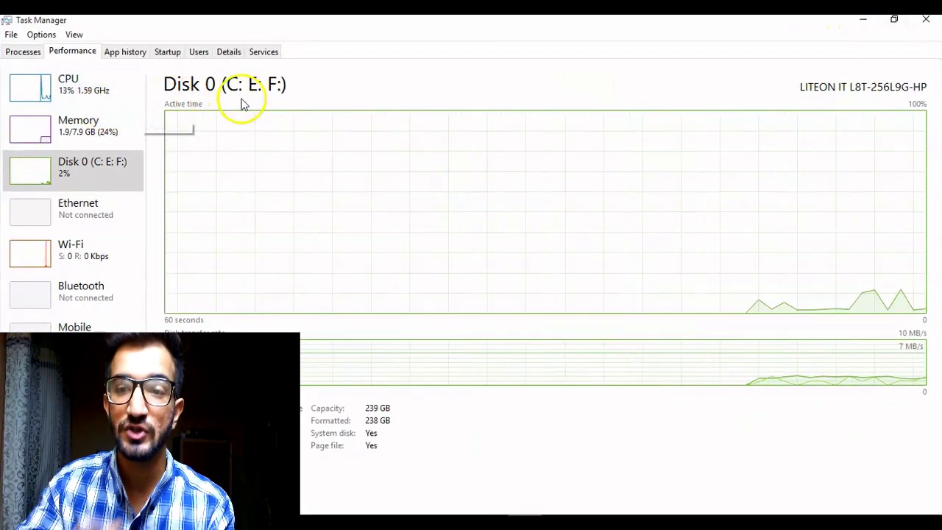
left_click(100, 81)
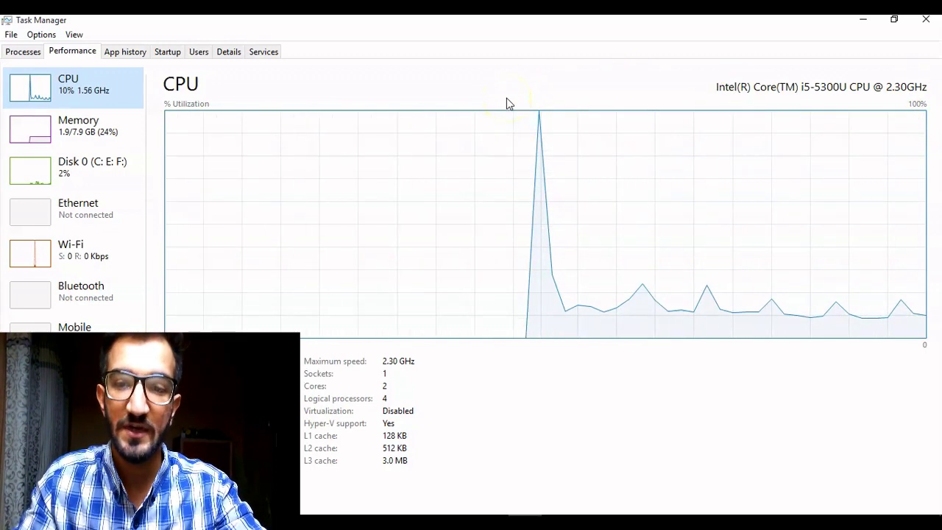
- Compare processor, memory and disk details with Task Manager and the System window side by side, and close both windows
key("super+Right")
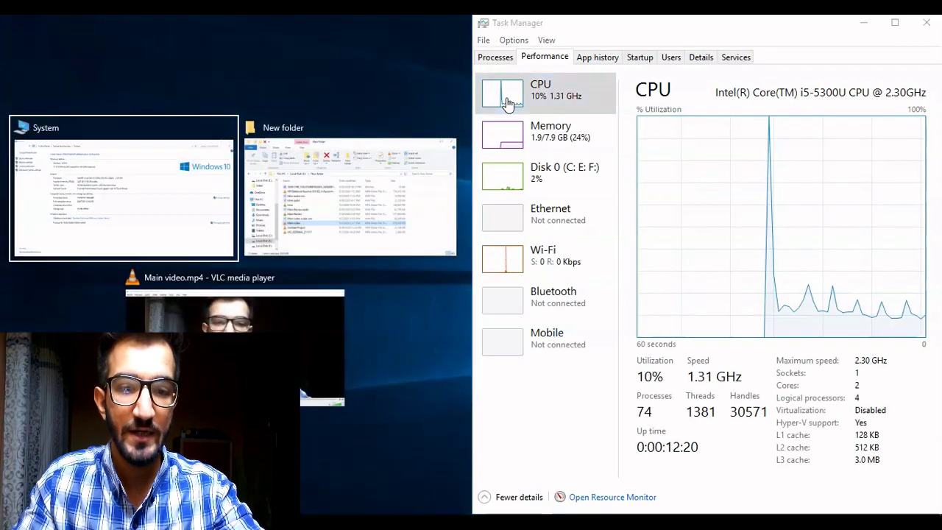
left_click(103, 195)
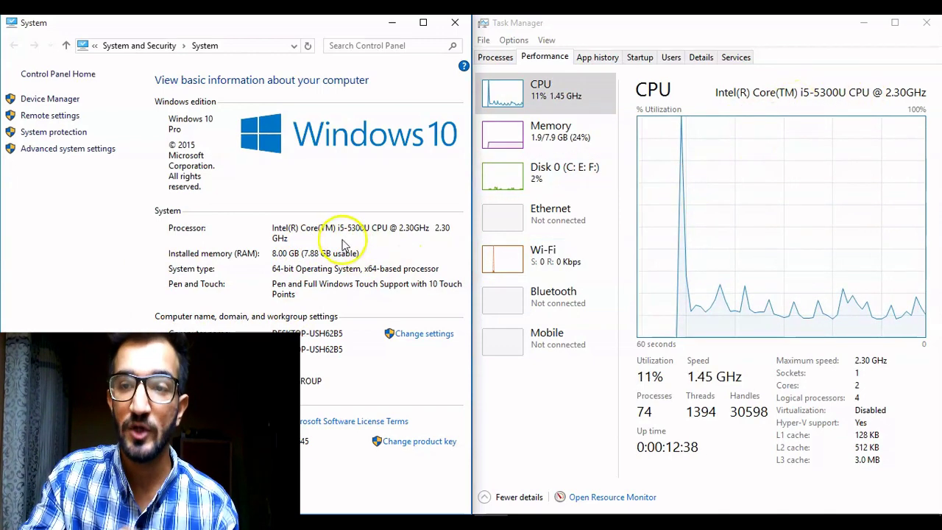
left_click(548, 131)
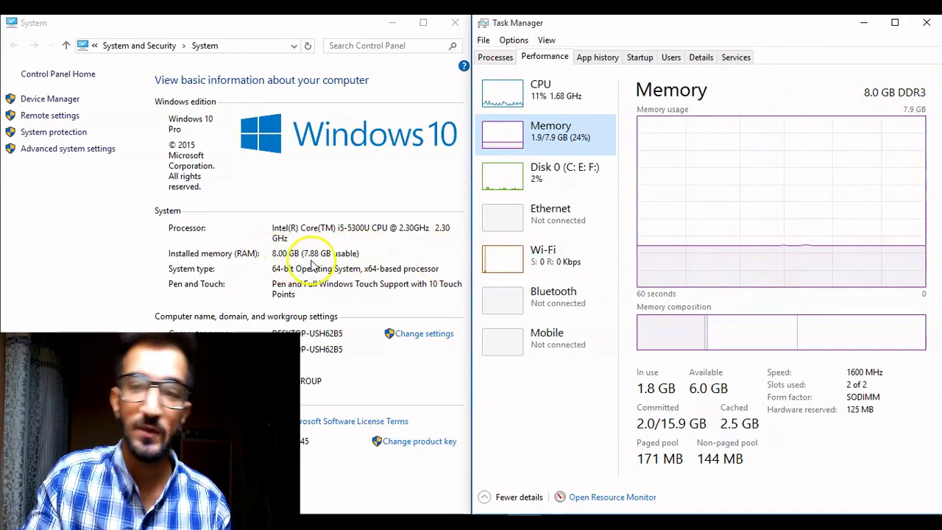
left_click(543, 176)
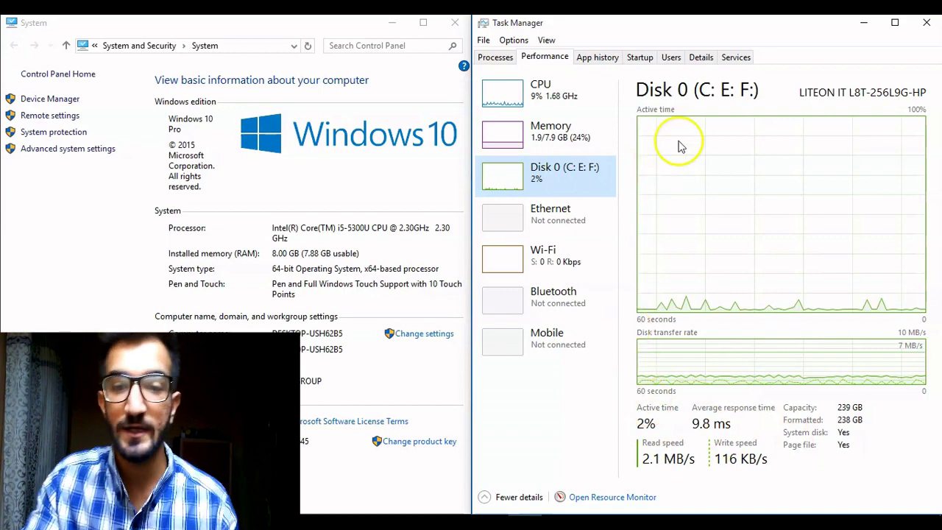
left_click(925, 27)
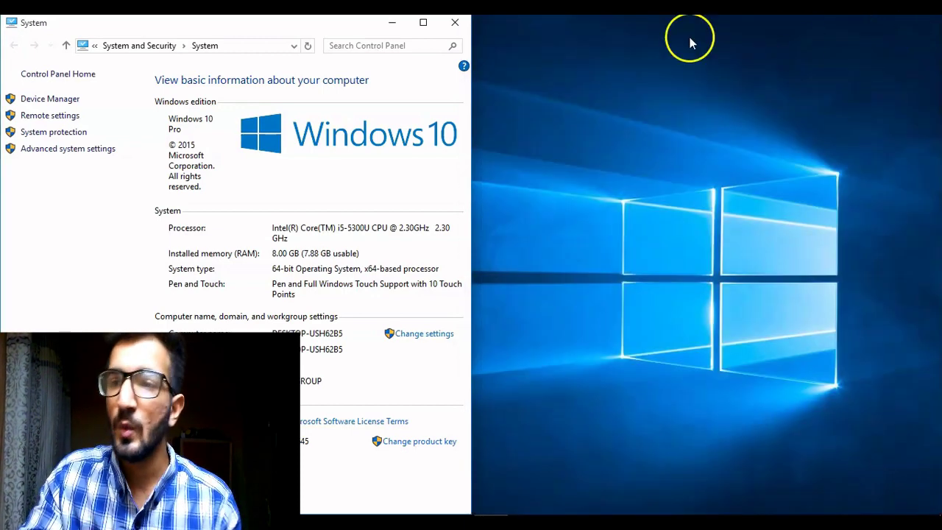
left_click(456, 23)
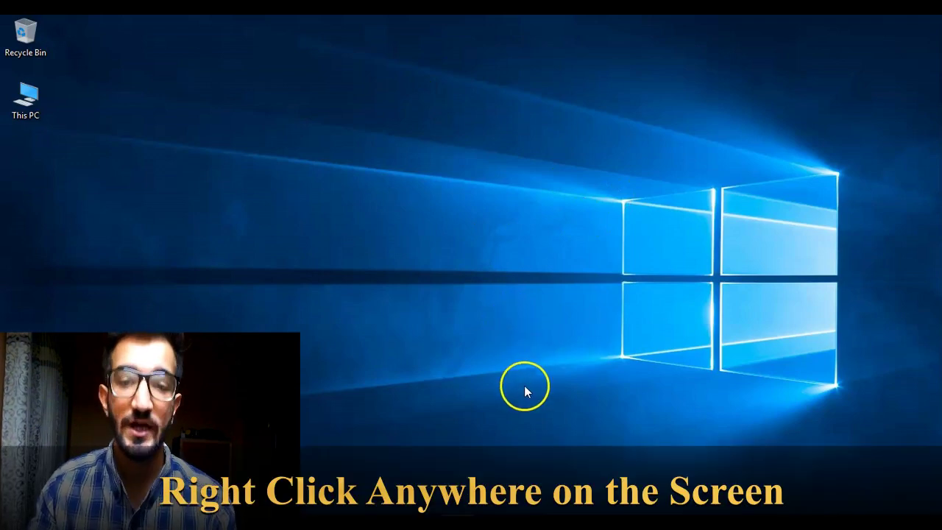
- Open the advanced display settings from the desktop's display settings
right_click(364, 210)
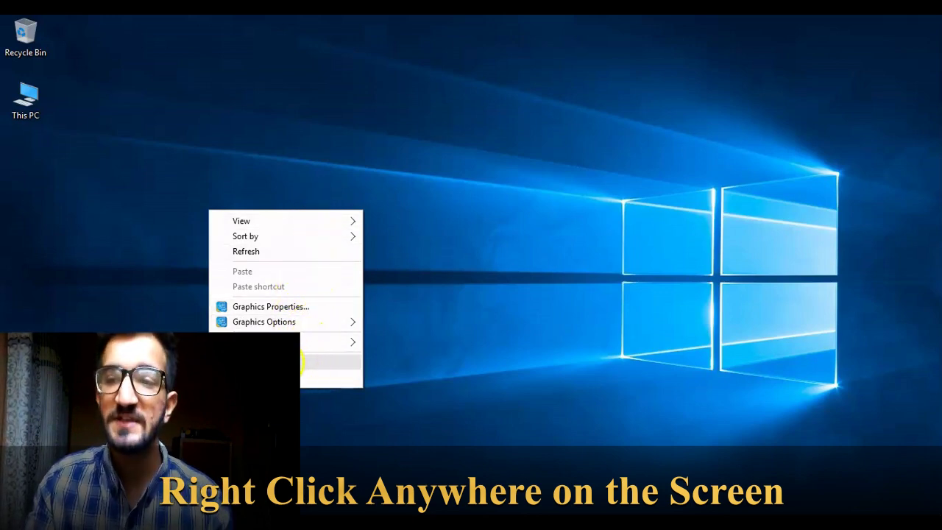
left_click(298, 362)
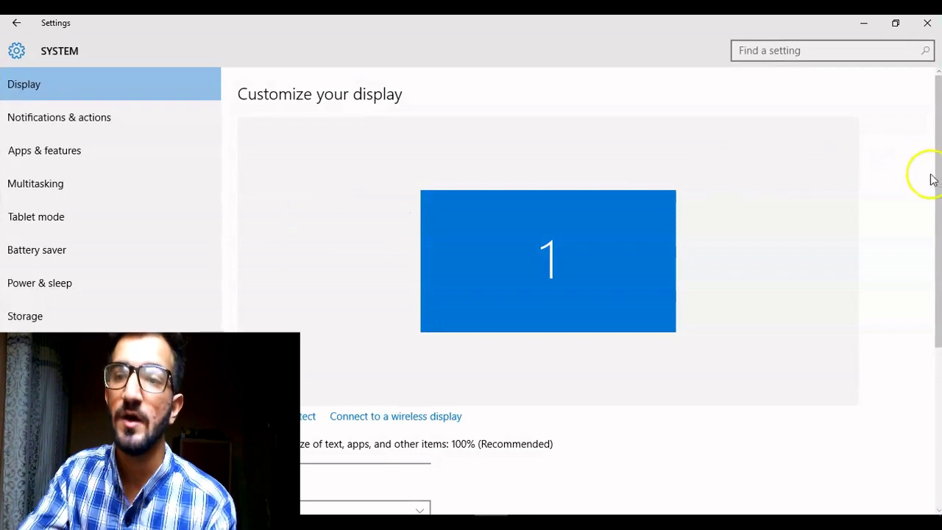
scroll(930, 217, "down", 2)
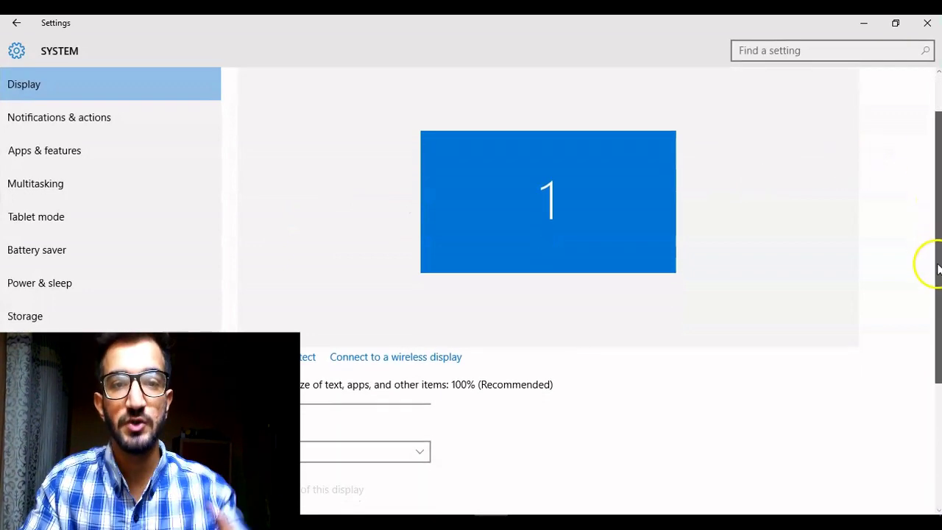
left_click_drag(937, 269, 923, 378)
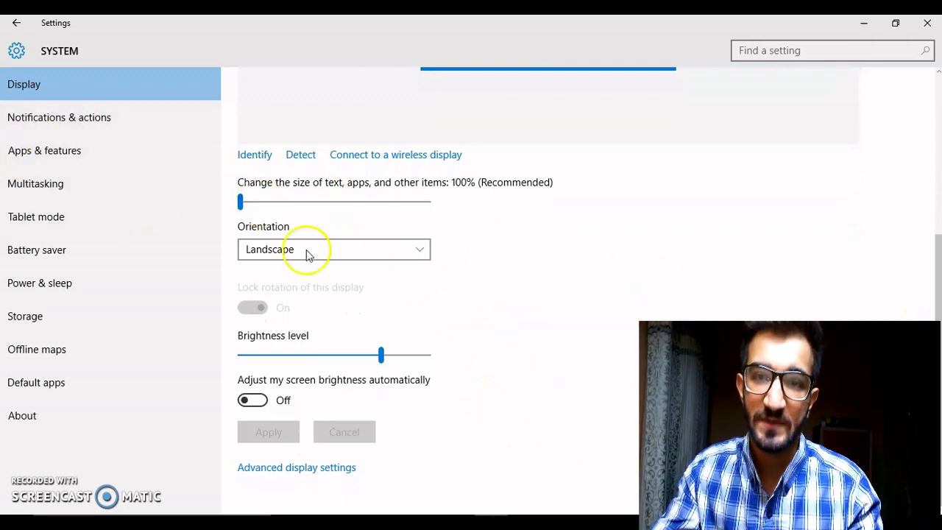
left_click(290, 468)
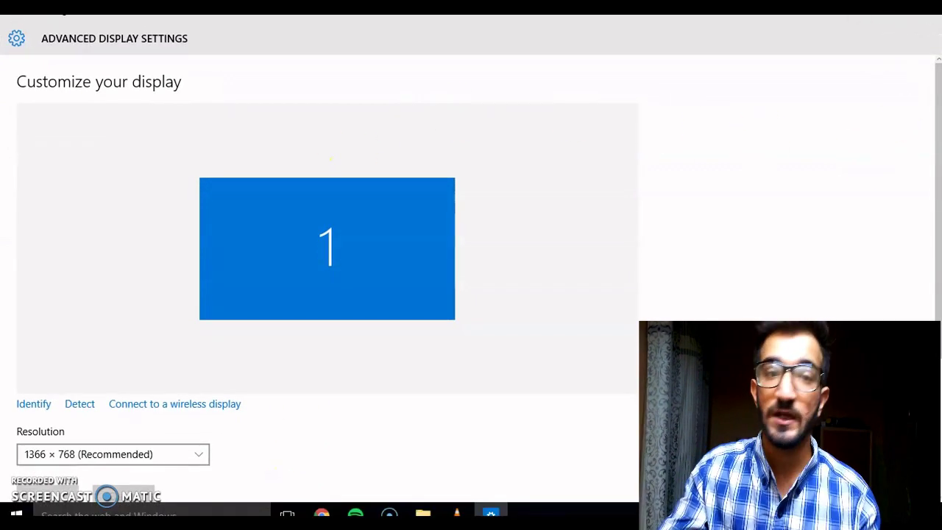
- Check which screen resolutions are available without choosing another one, and minimize the Settings window
left_click_drag(932, 108, 937, 252)
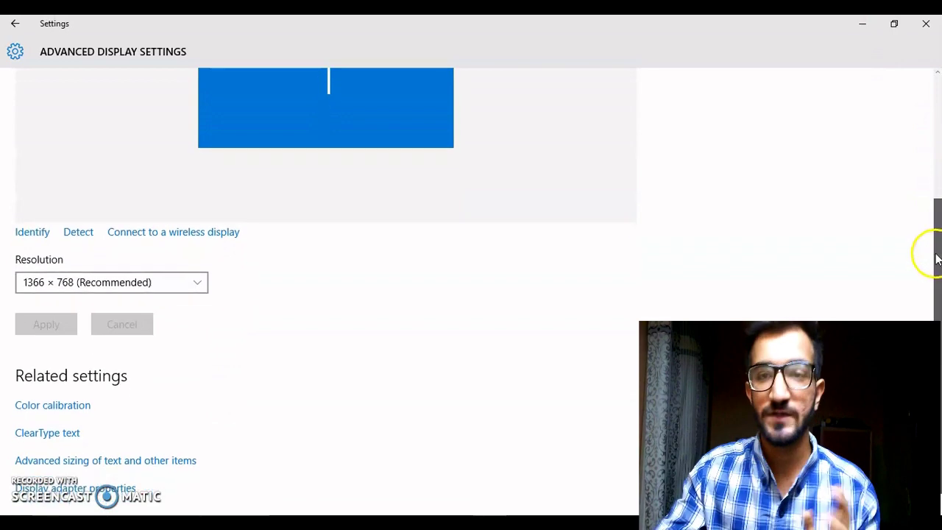
left_click(202, 282)
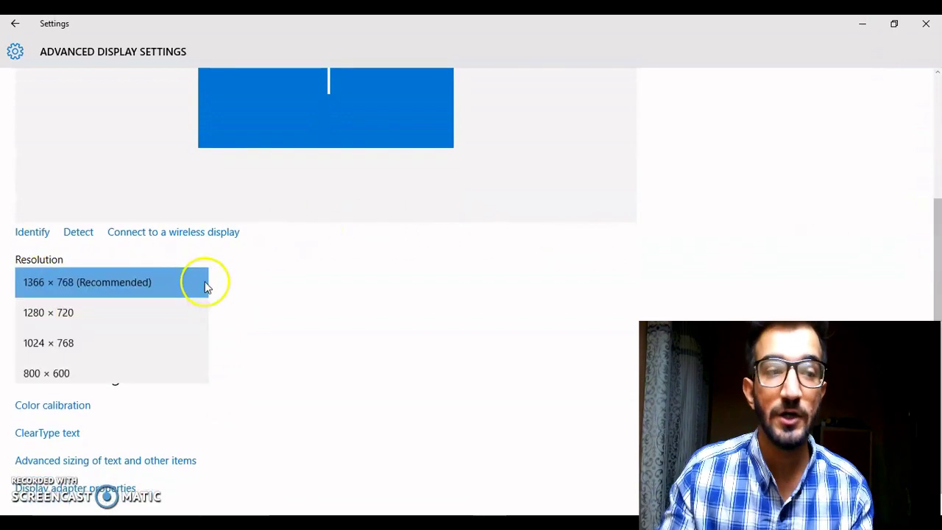
left_click(301, 330)
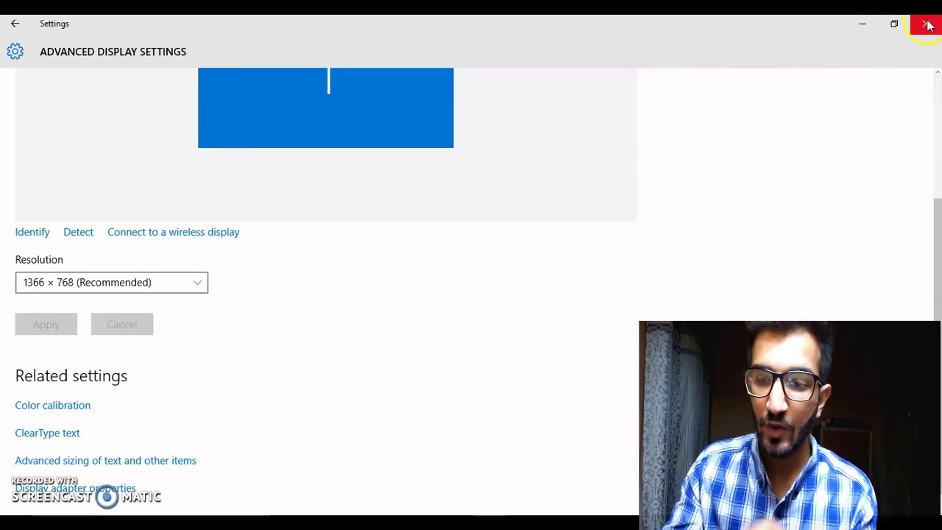
left_click(867, 25)
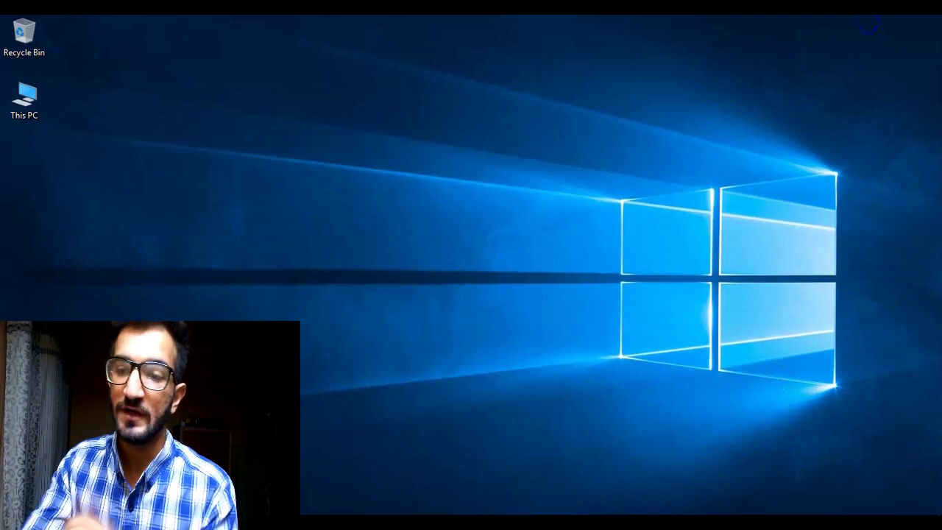
left_click(763, 505)
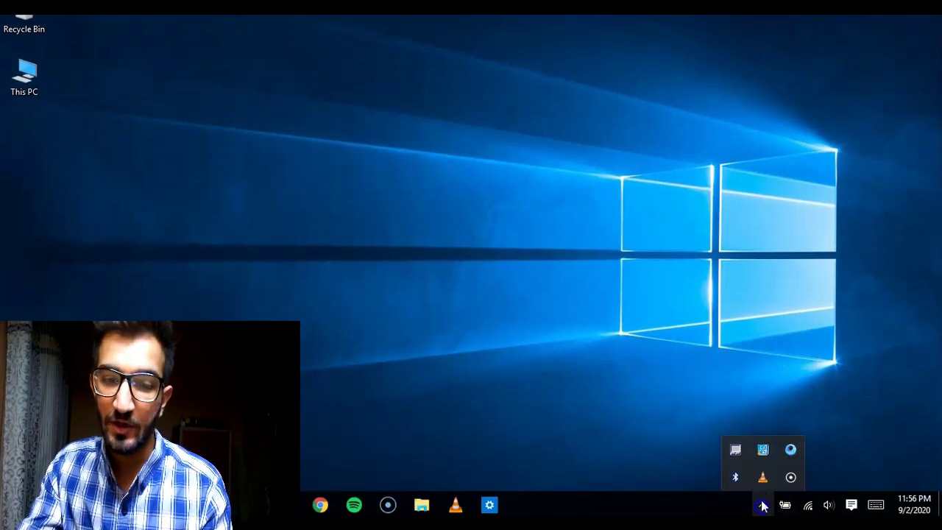
left_click(486, 452)
- Search for "intel hd", view the general display settings in the Intel HD Graphics control panel, and close it
key("super+s")
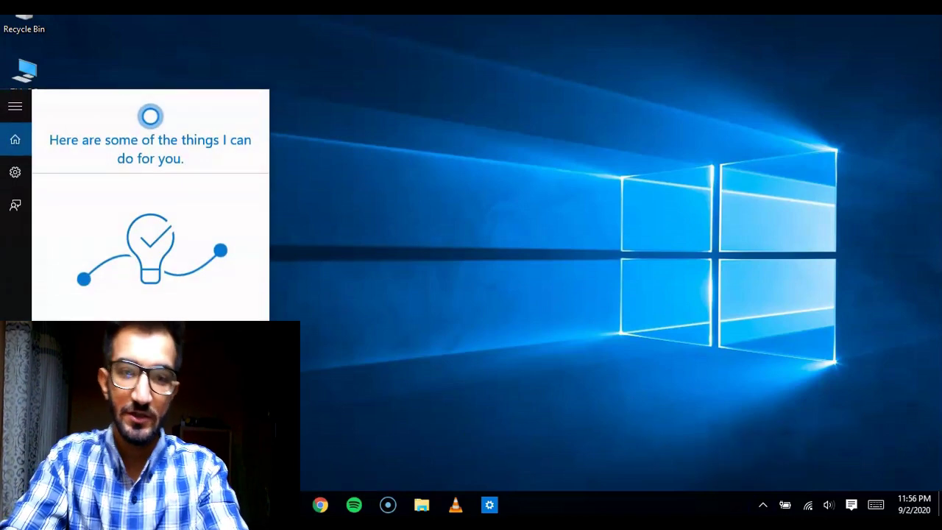
type("inter")
key("BackSpace")
key("BackSpace")
type("l")
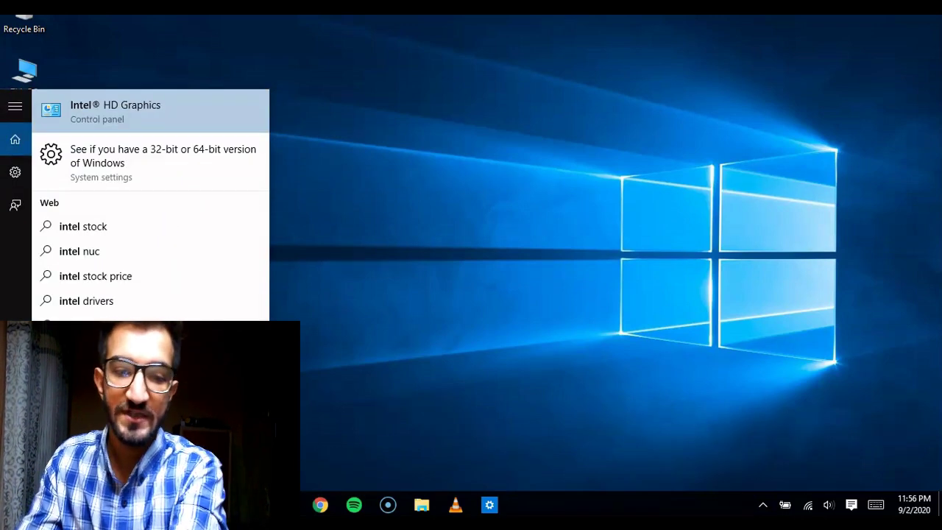
type(" hd")
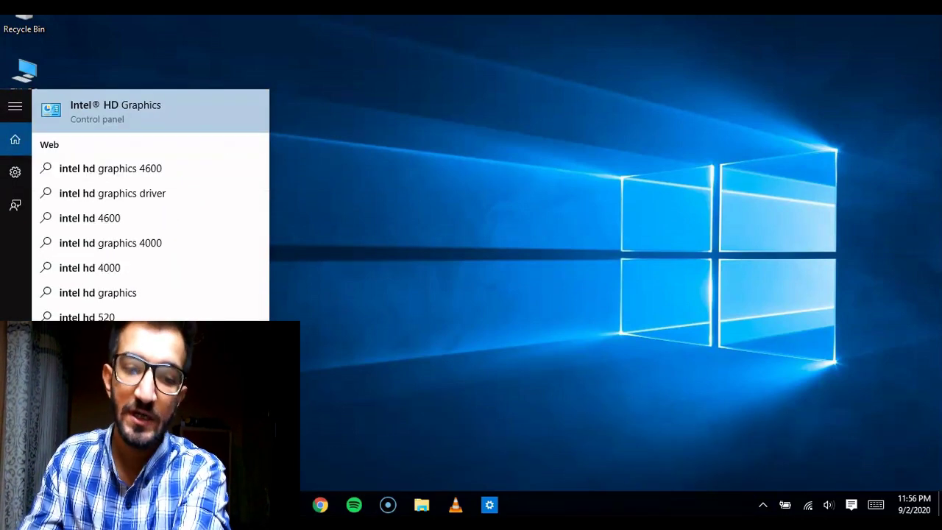
left_click(122, 119)
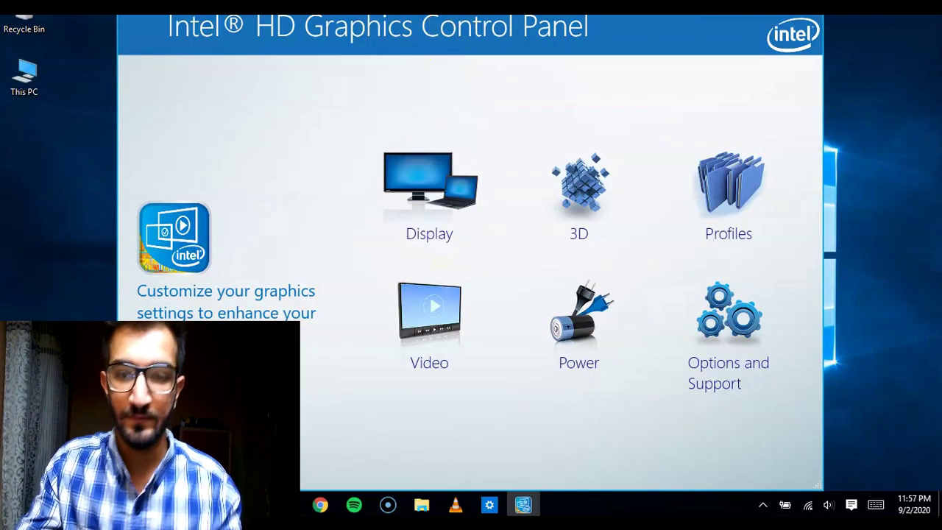
left_click(419, 225)
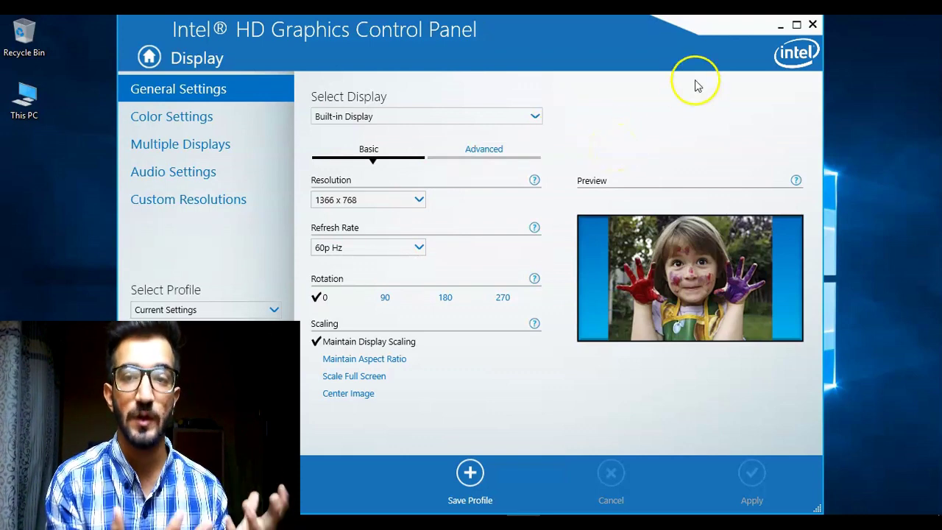
left_click(813, 25)
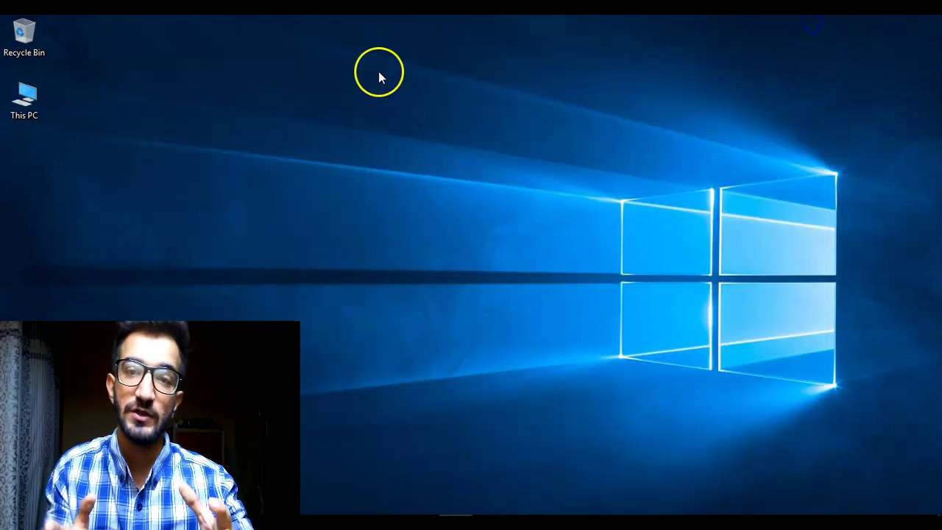